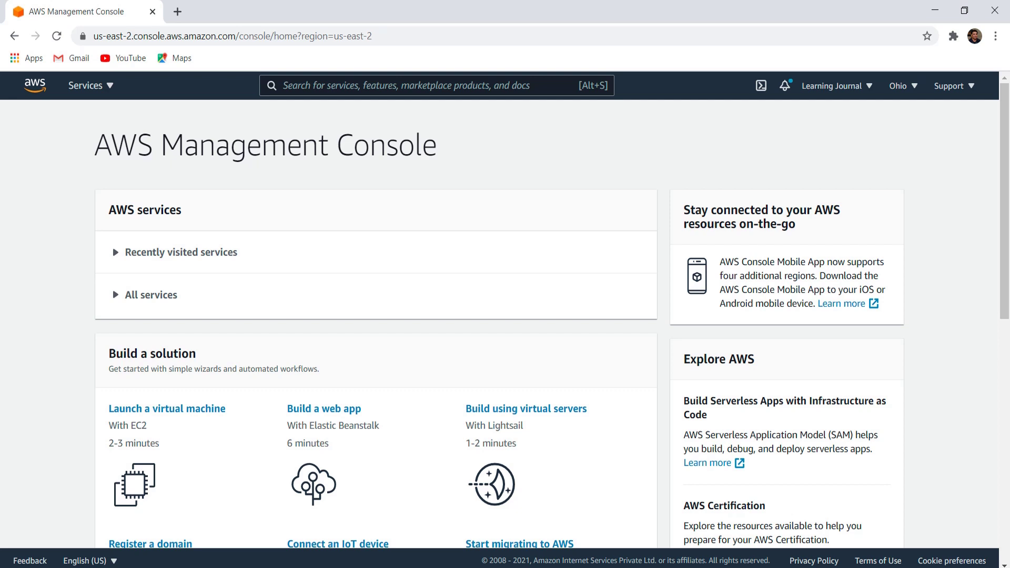
- Open the IAM service from the All services list under Security, Identity, & Compliance
click(116, 253)
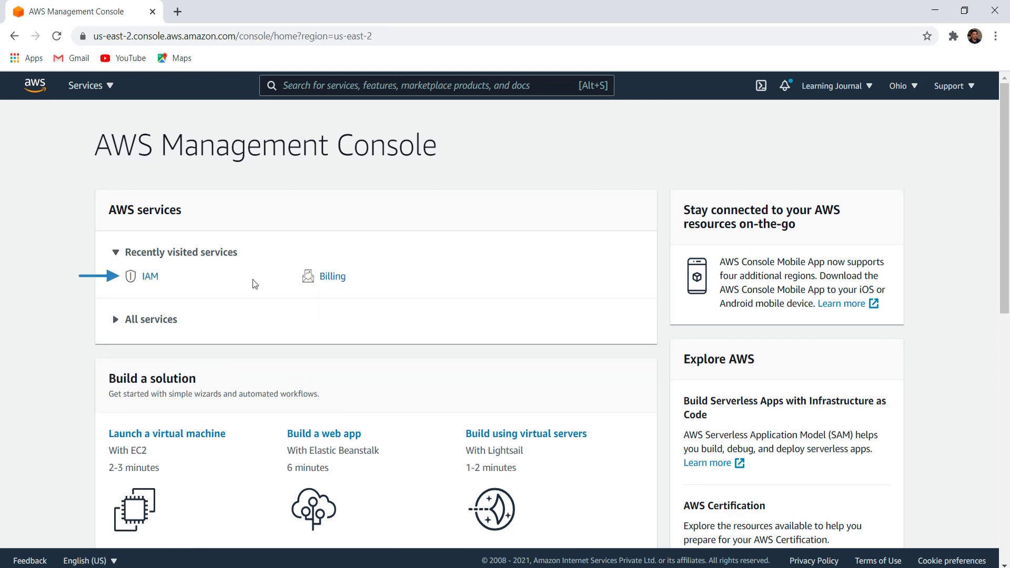
scroll(252, 279, down, 2)
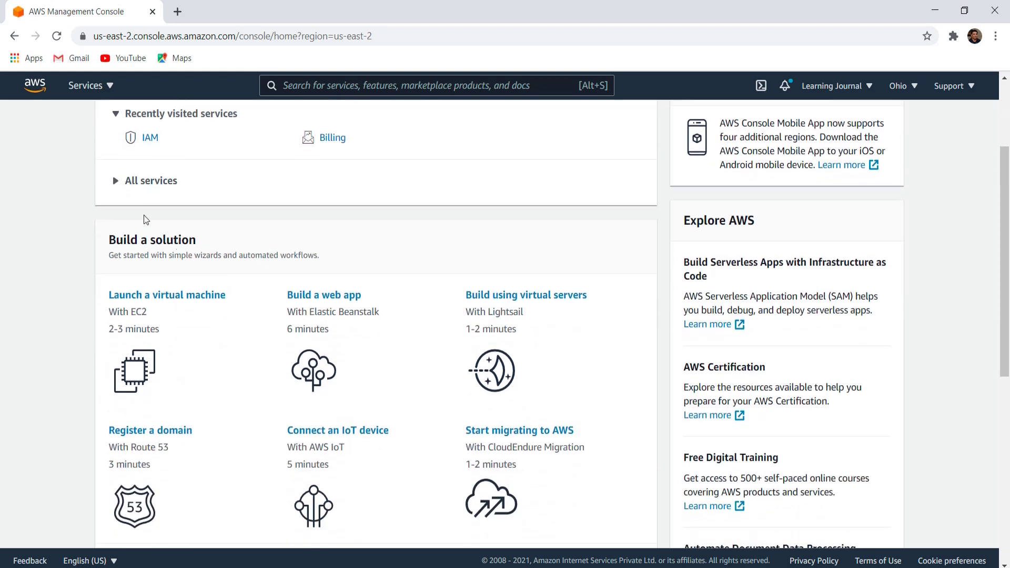
click(116, 181)
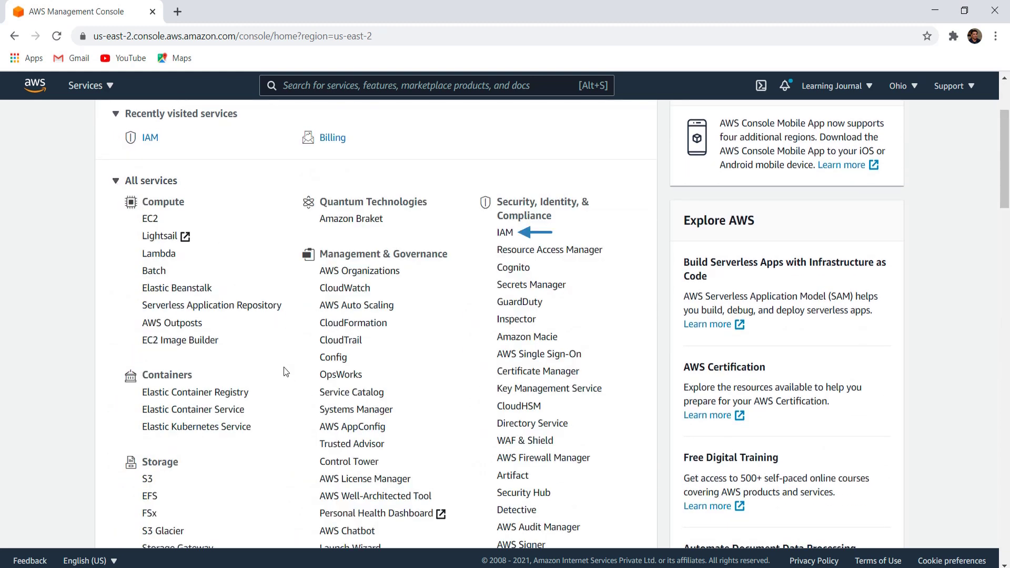
click(505, 231)
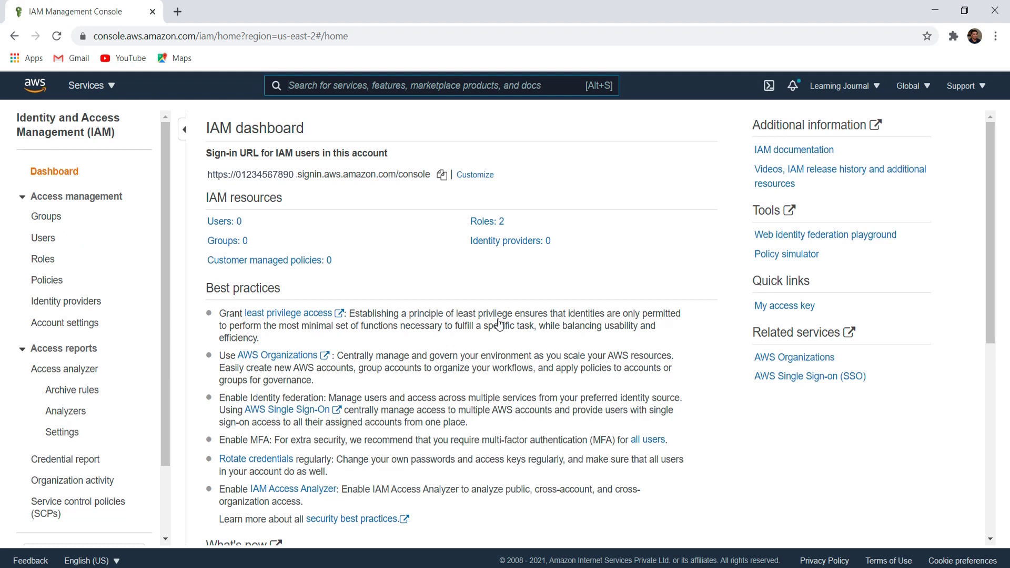
- Start adding a new IAM user named prashant
click(47, 241)
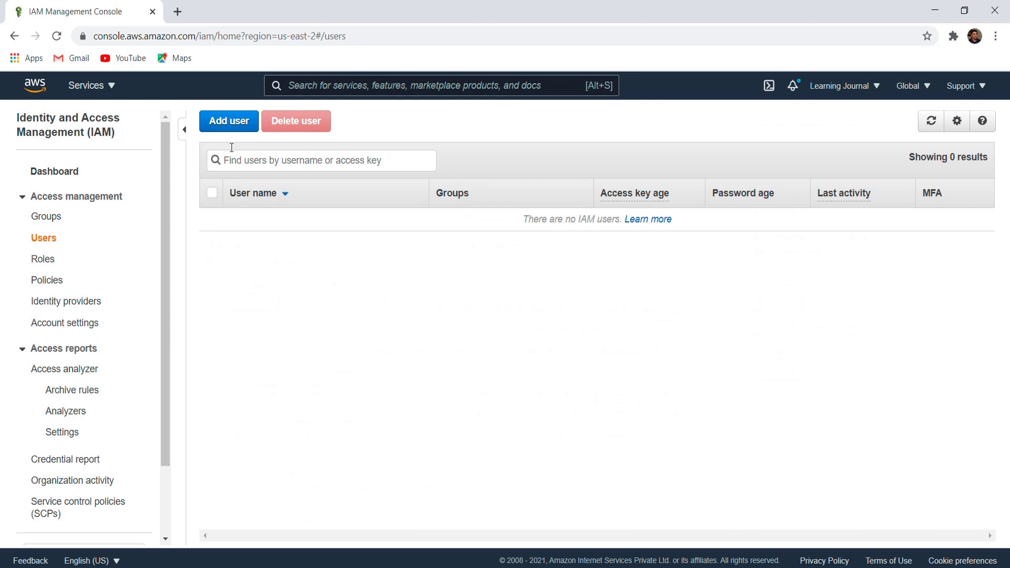
click(224, 128)
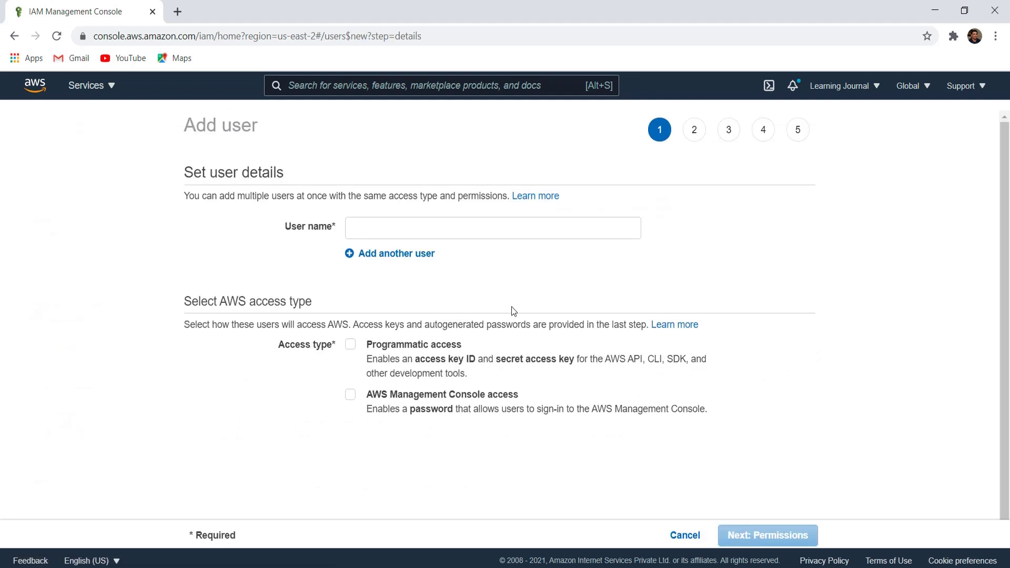
click(390, 235)
text(prashant)
click(481, 275)
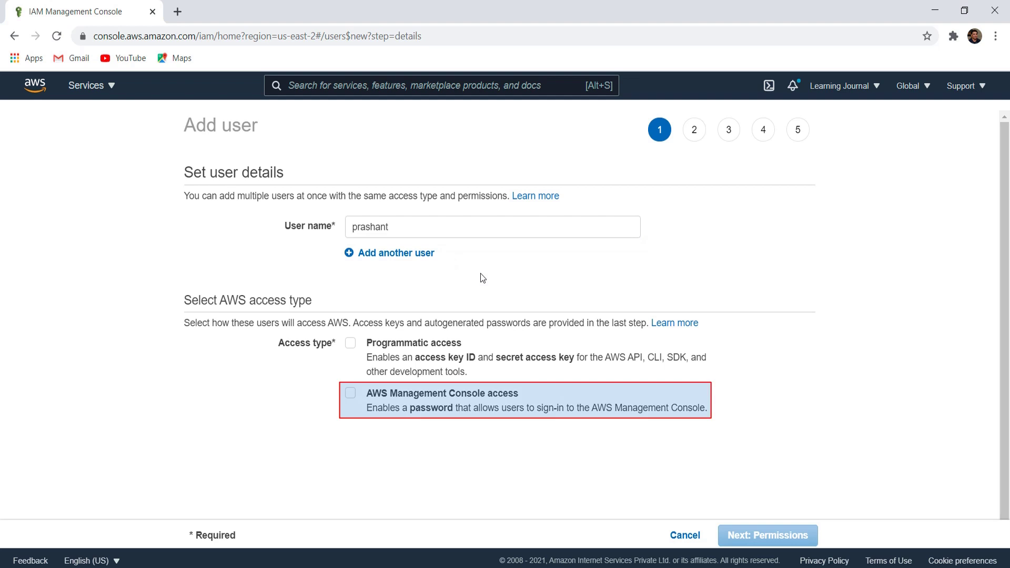
- Give prashant console access with a custom password and no required reset, then proceed to permissions
click(350, 394)
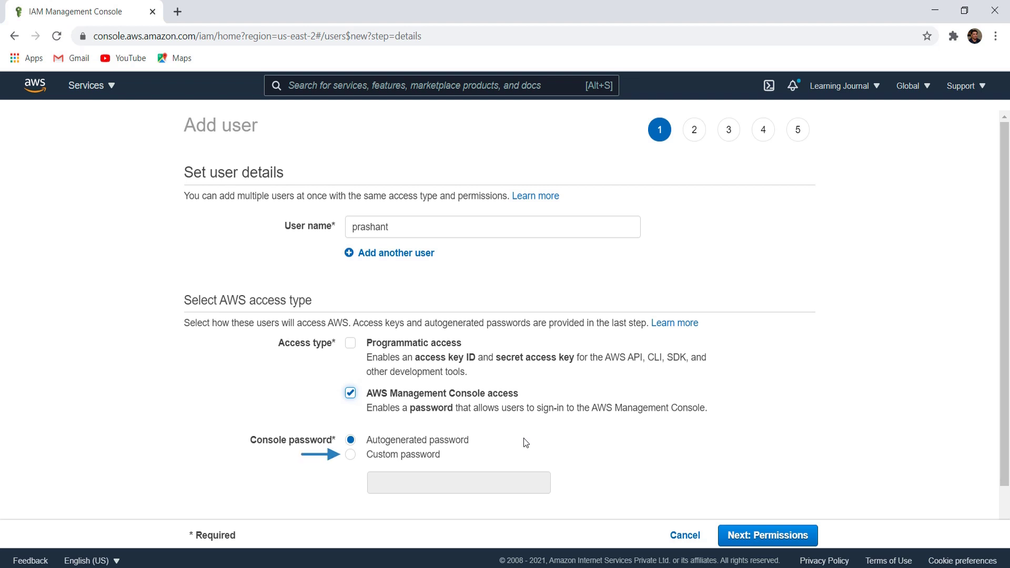
click(351, 455)
scroll(526, 442, down, 2)
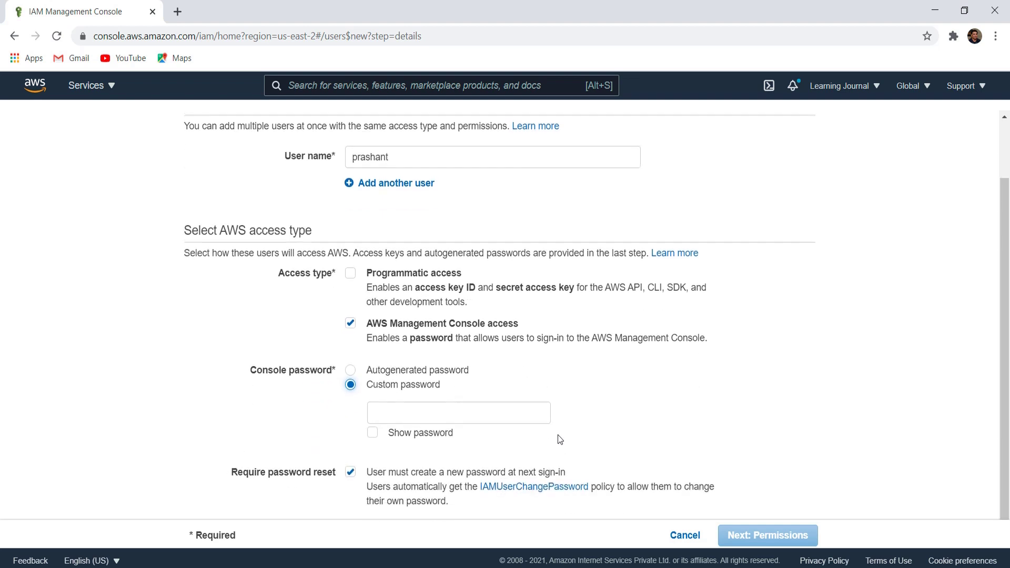
click(415, 409)
text(password1)
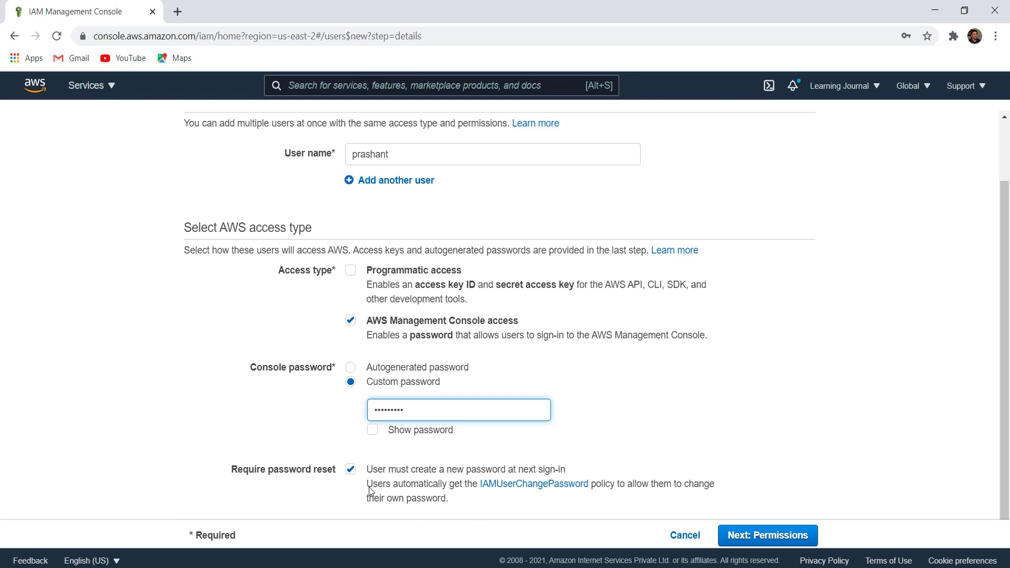
click(350, 470)
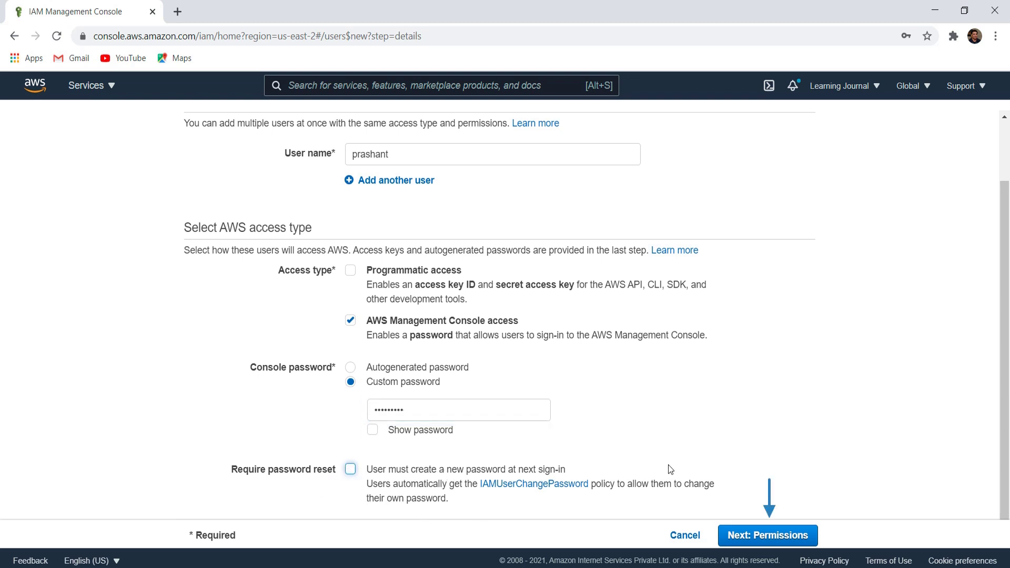
click(768, 535)
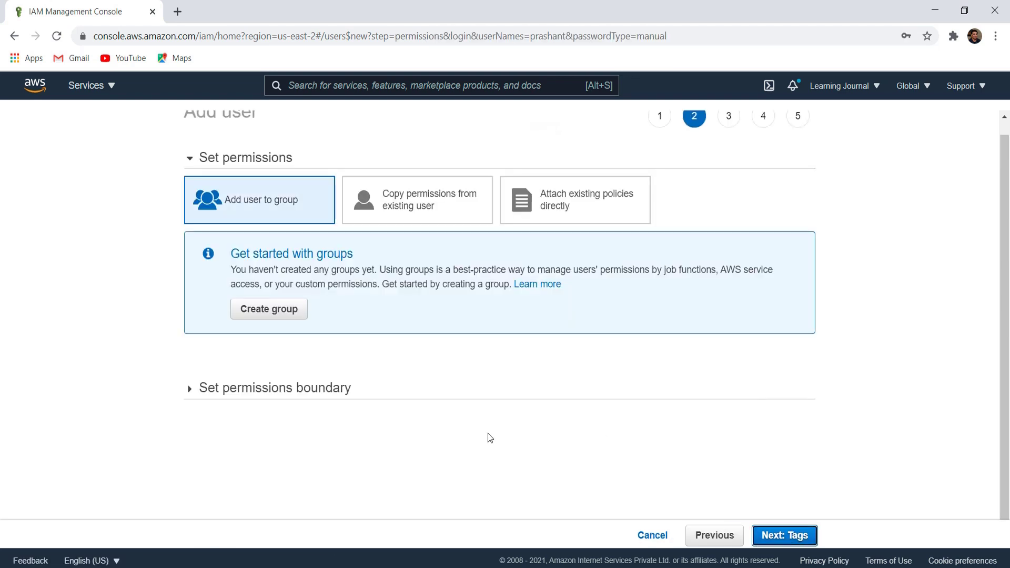
- Start a new permissions group from the Set permissions step
scroll(488, 450, up, 1)
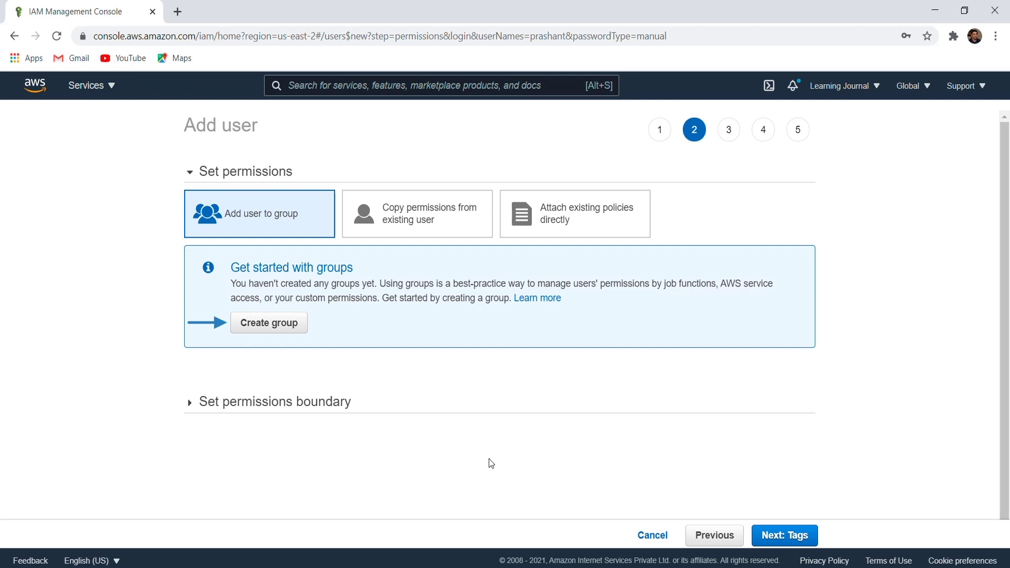
click(270, 324)
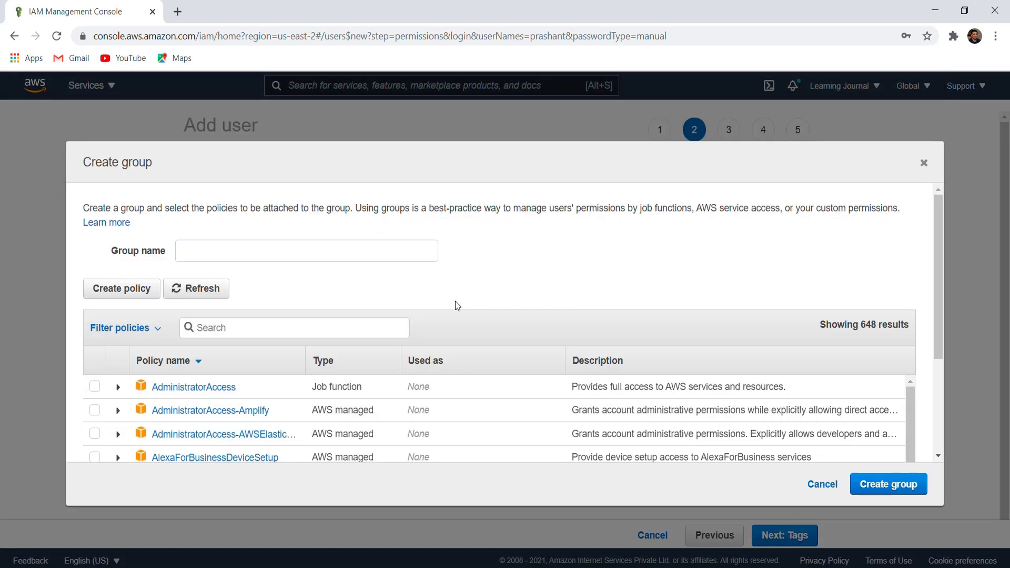
- Create a group named Admin with the AdministratorAccess policy attached
click(226, 253)
text(Admin)
click(578, 272)
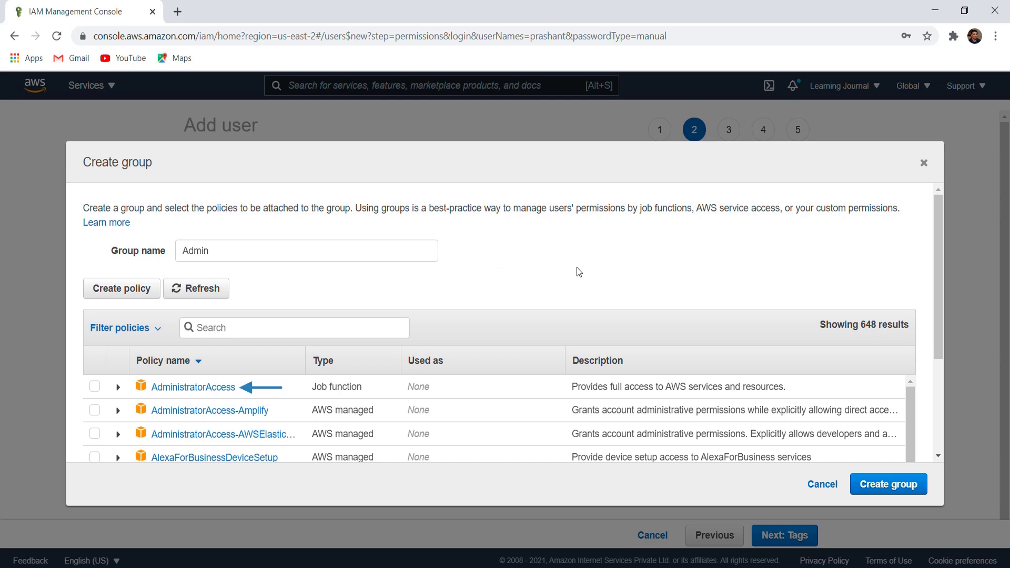
click(95, 387)
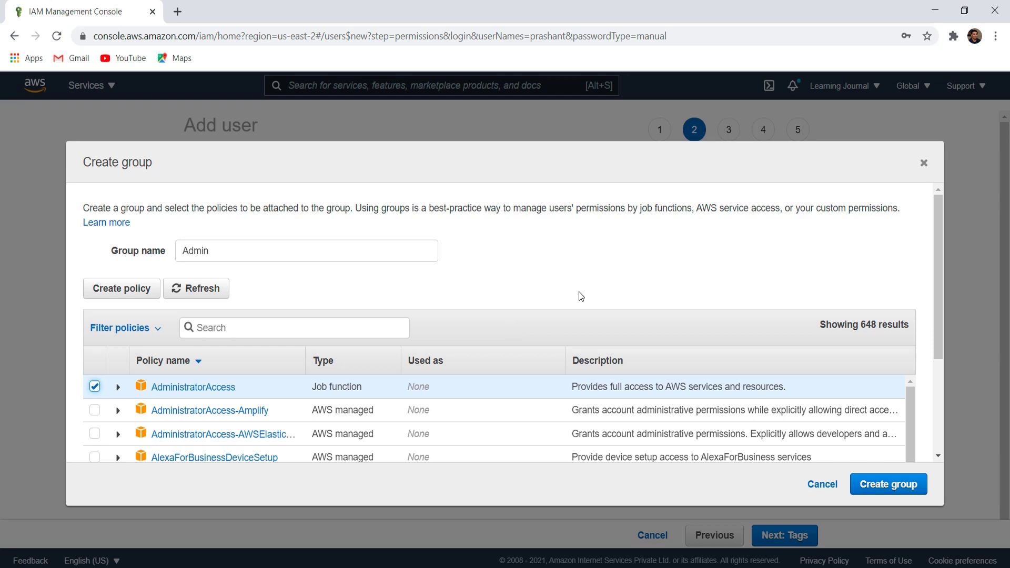
click(893, 486)
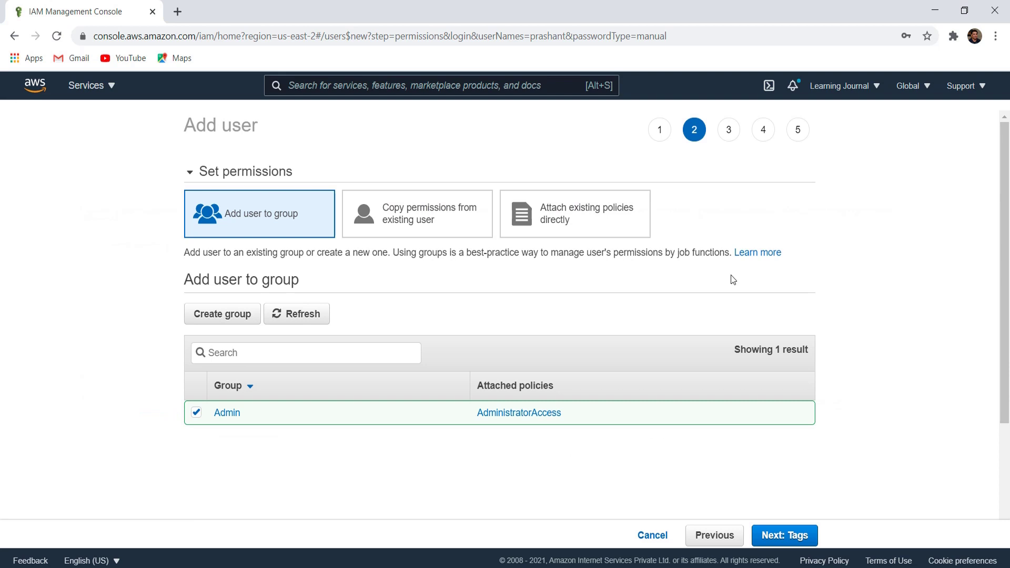
- Skip tags, review, and create user prashant, then close the success page
click(782, 538)
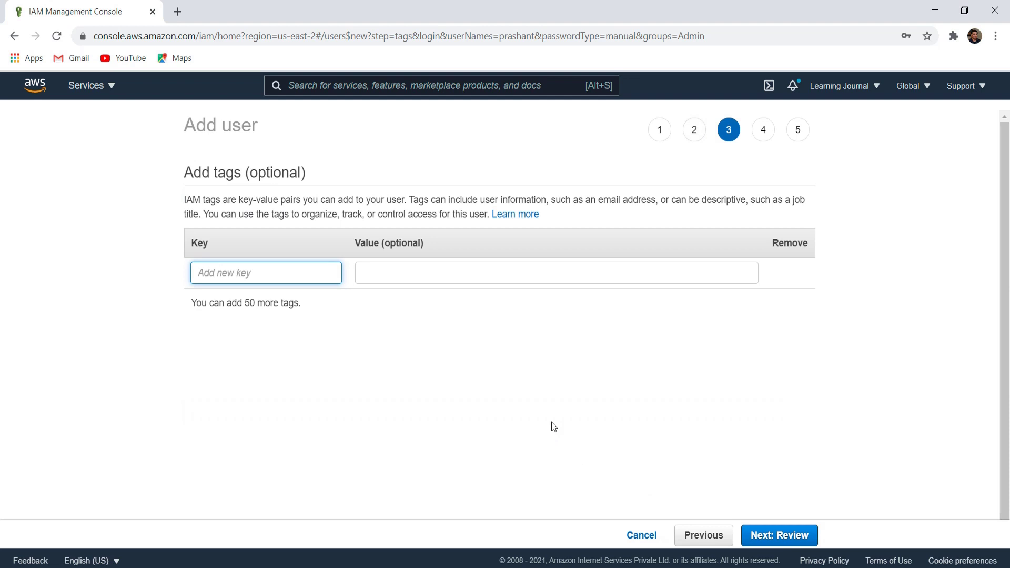
click(776, 537)
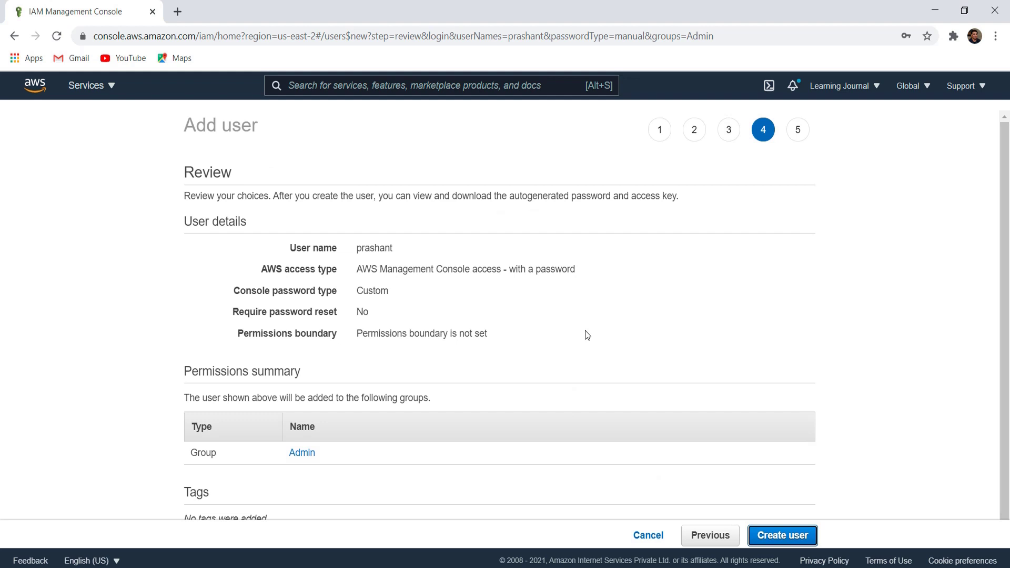
scroll(586, 335, down, 1)
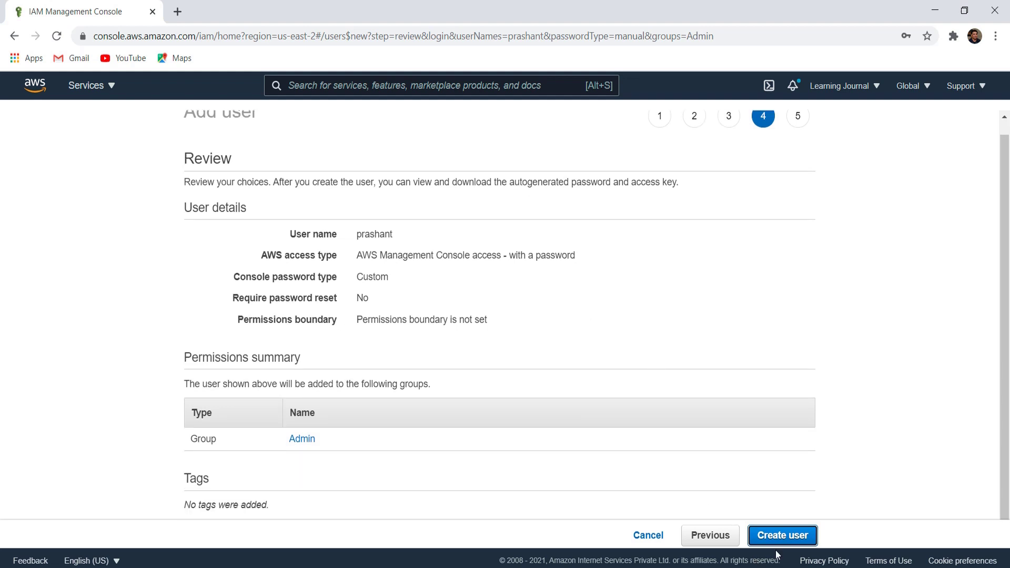
click(781, 537)
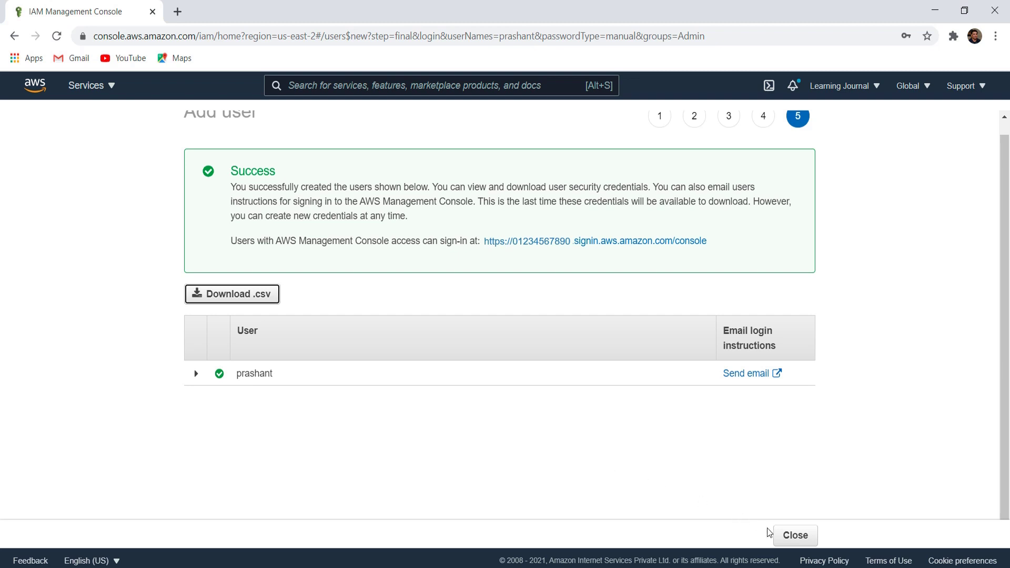
click(793, 534)
- Create the account alias learning-journal from the IAM dashboard's sign-in URL settings
click(54, 174)
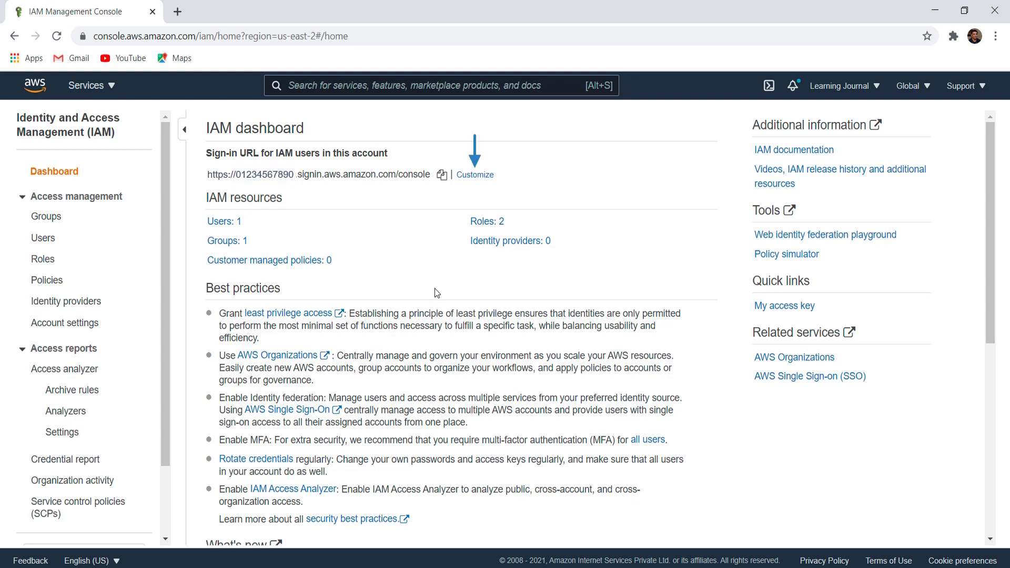
click(475, 174)
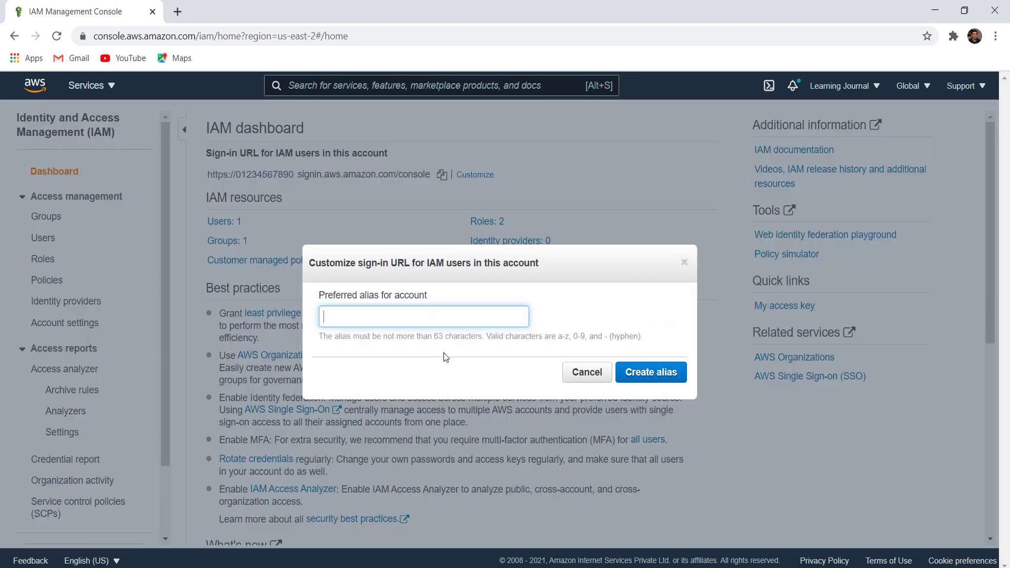
text(learning-journal)
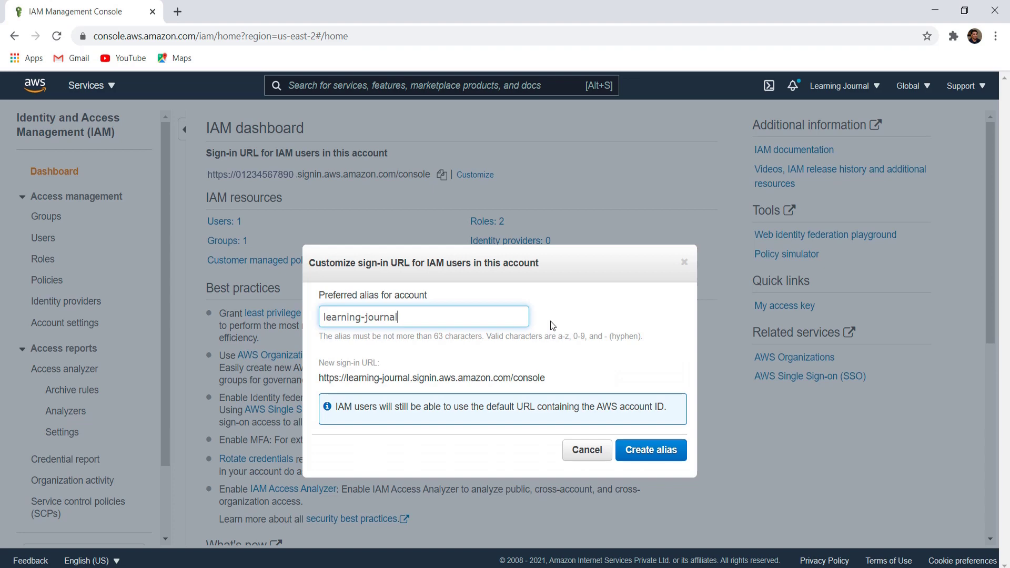
click(641, 451)
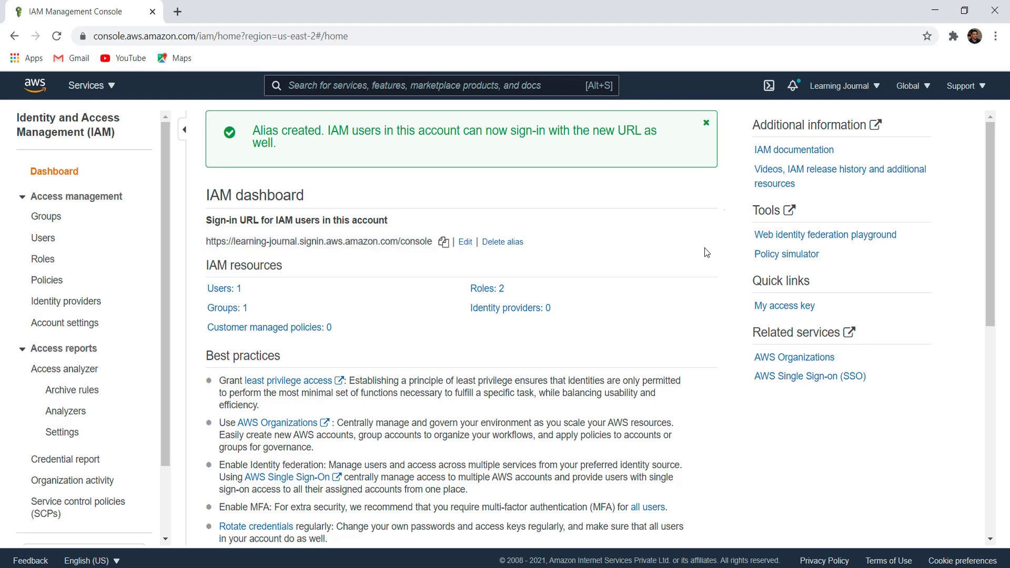
click(706, 123)
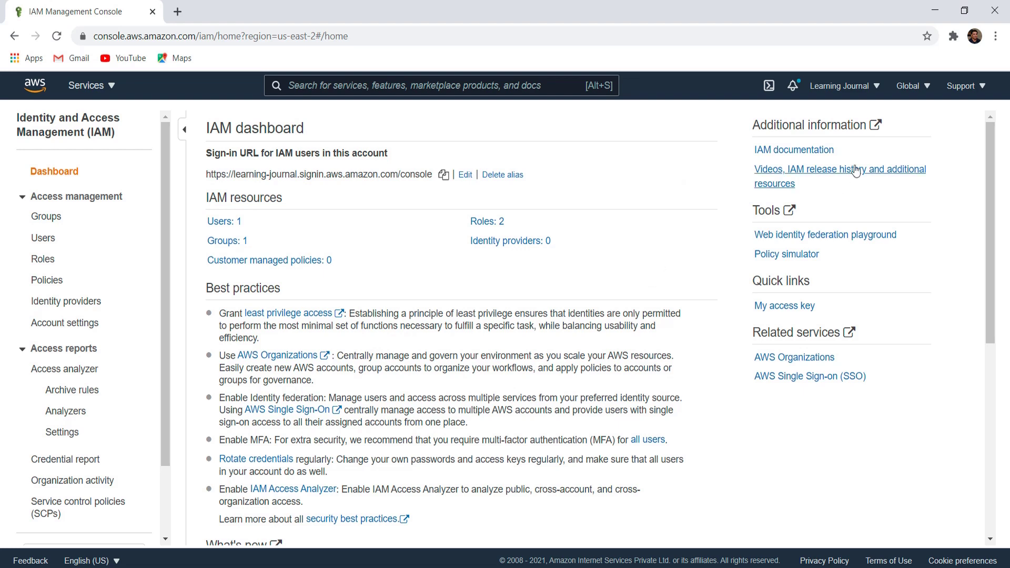
- Sign out and enter the account alias learning-journal on the sign-in page
click(873, 88)
click(786, 257)
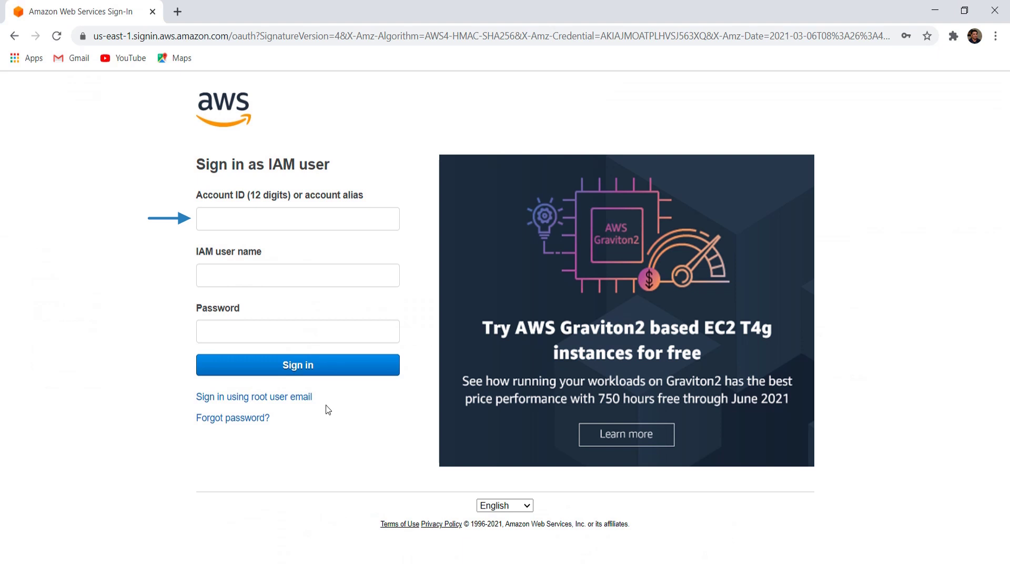
click(266, 221)
text(lea)
key(Down)
key(Return)
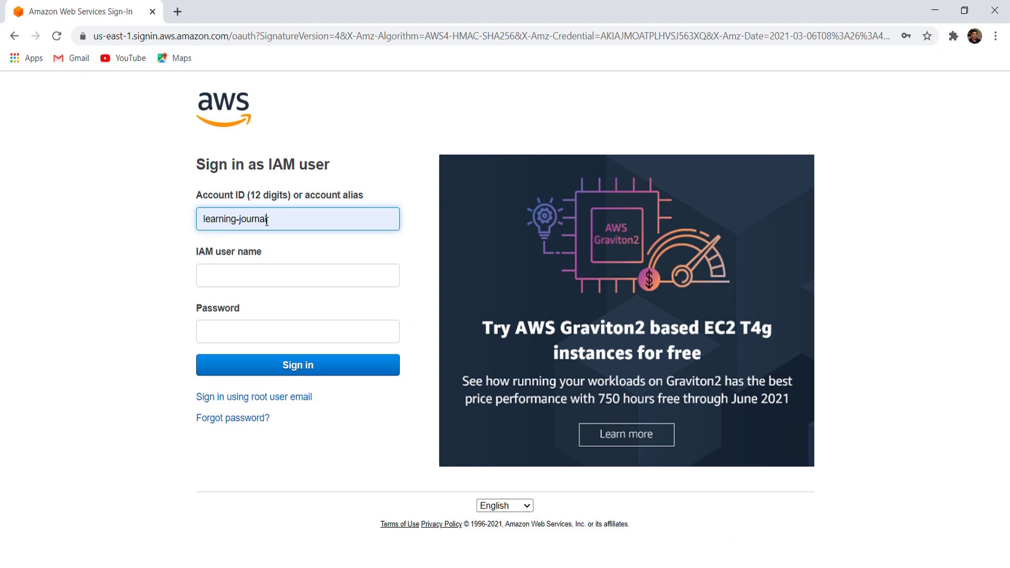
- Sign in as IAM user prashant with the user's password
click(267, 274)
text(prashant)
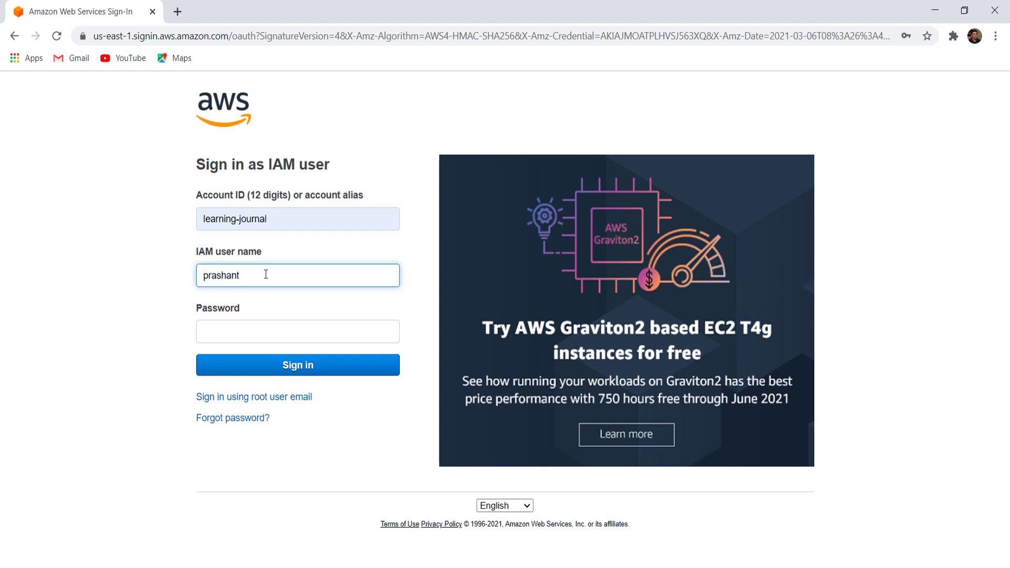
click(237, 326)
text(•••••••••••)
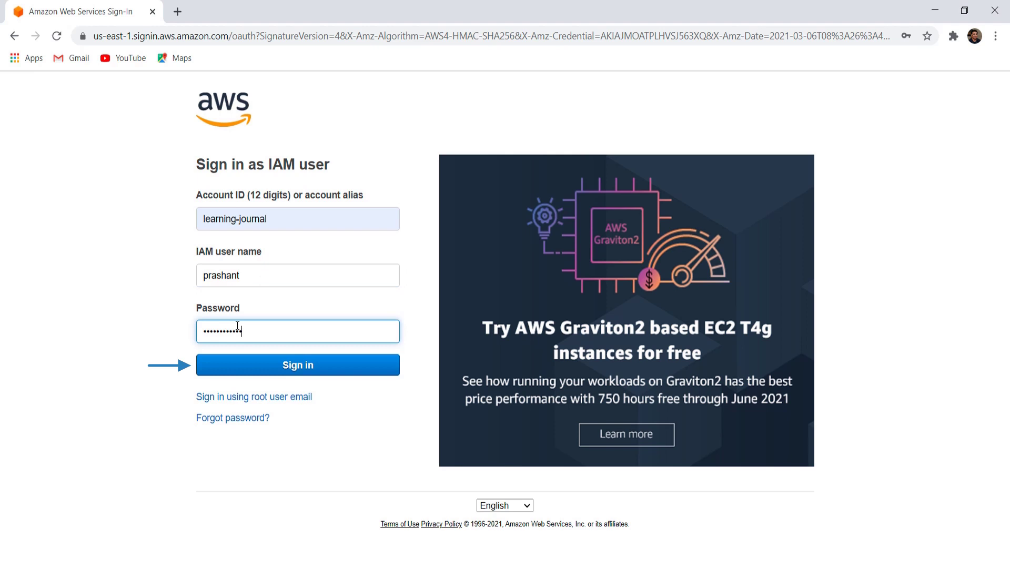
click(295, 369)
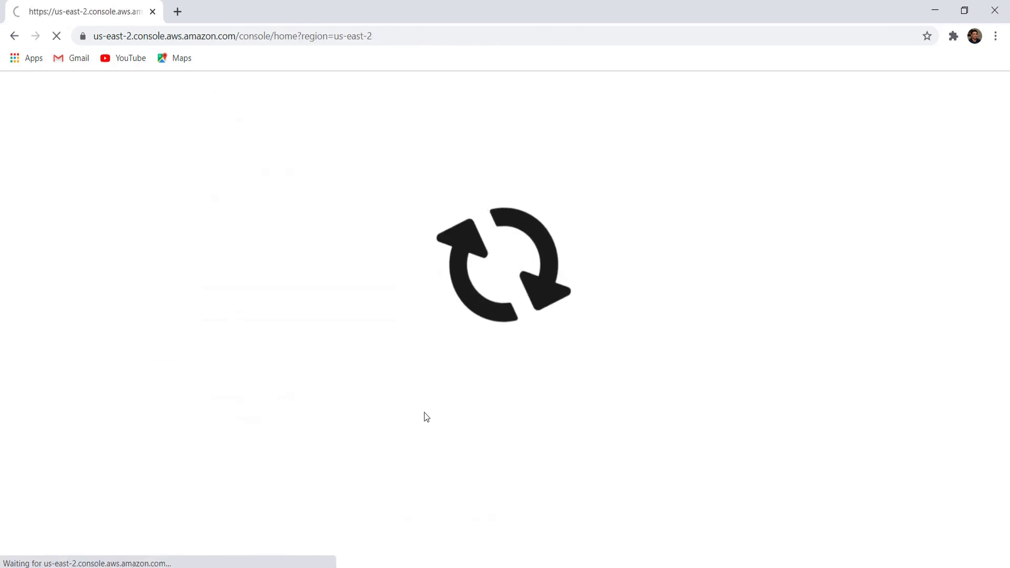